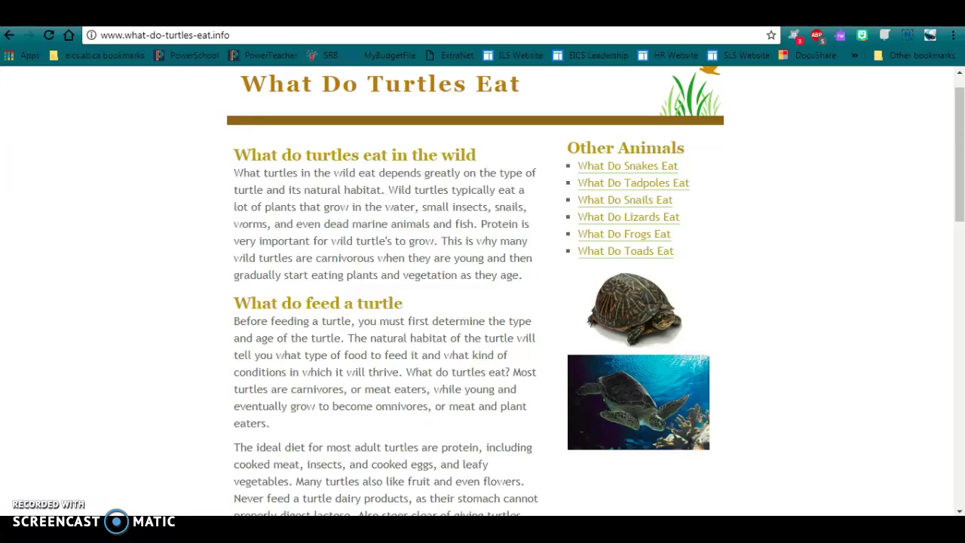
# - In the Google Slides deck, enter "Small insects" as the food table's last row and narrow the table to fit its text
pyautogui.press('Tab')
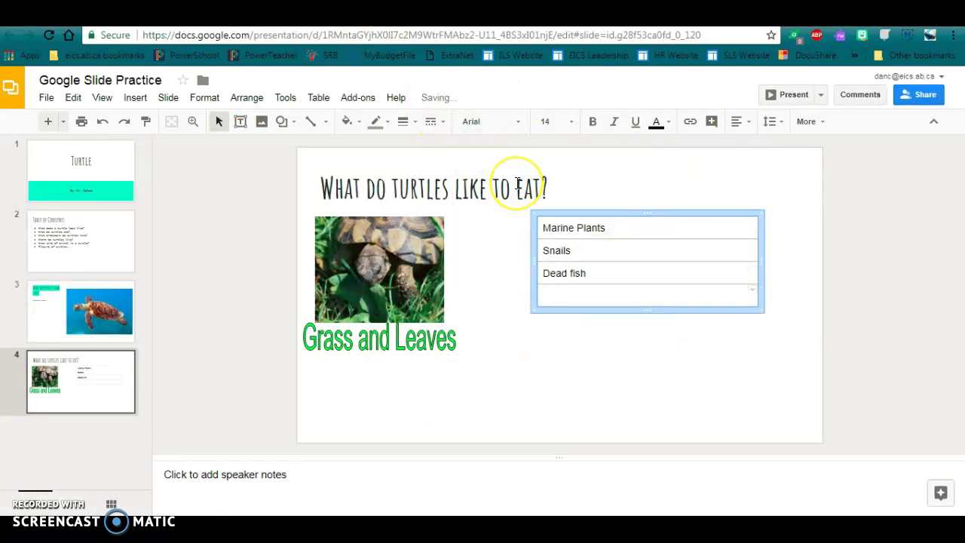
pyautogui.write('Small insects')
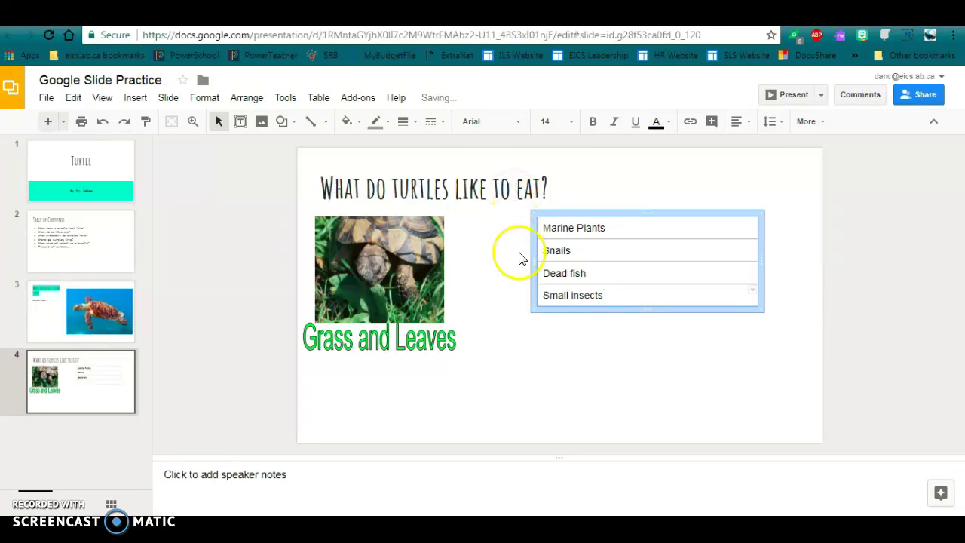
pyautogui.click(505, 367)
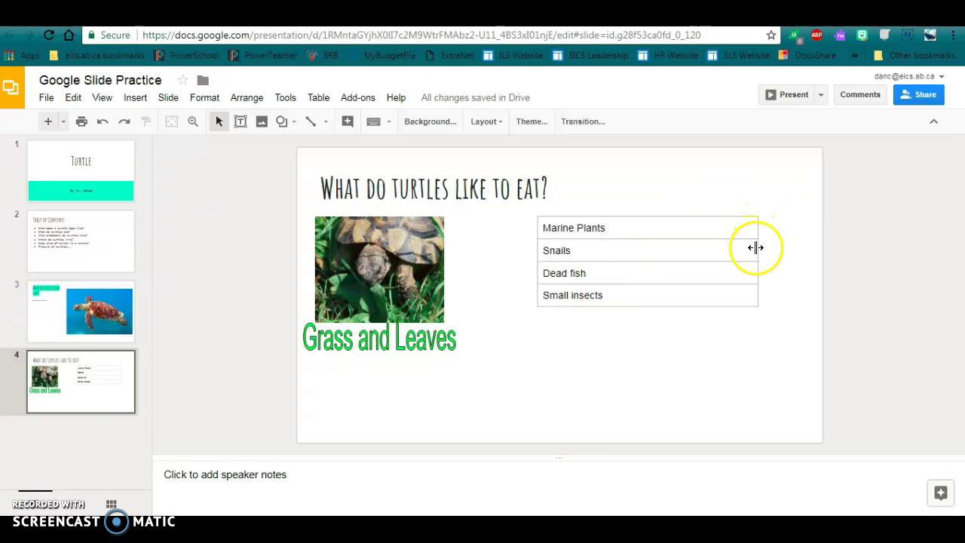
pyautogui.moveTo(756, 247); pyautogui.dragTo(619, 249)
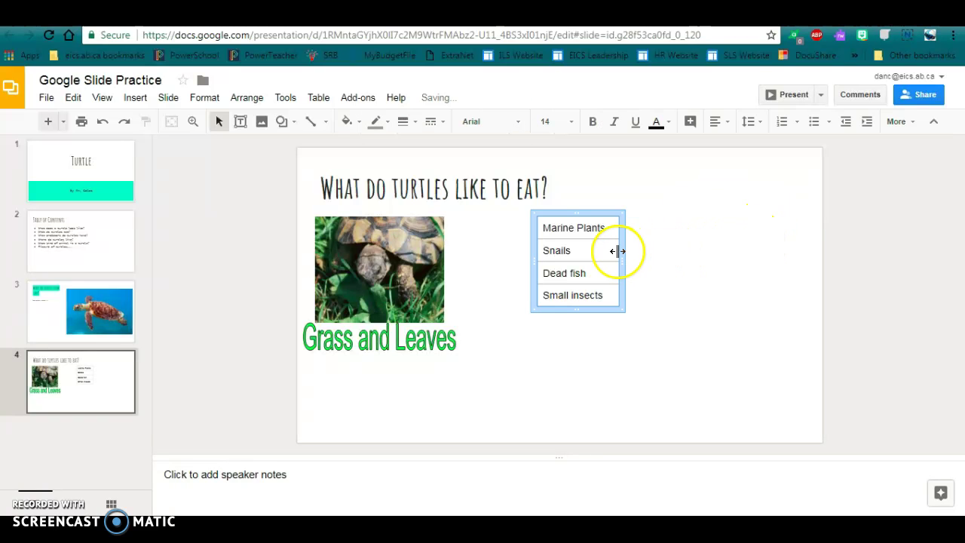
pyautogui.click(614, 348)
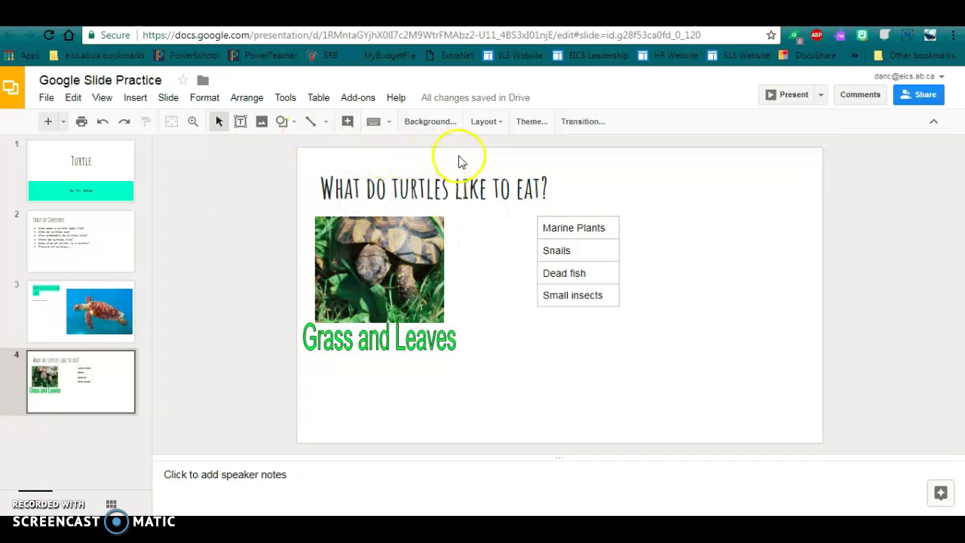
# - Delete the whole food table from the "What do turtles like to eat?" slide
pyautogui.click(549, 227)
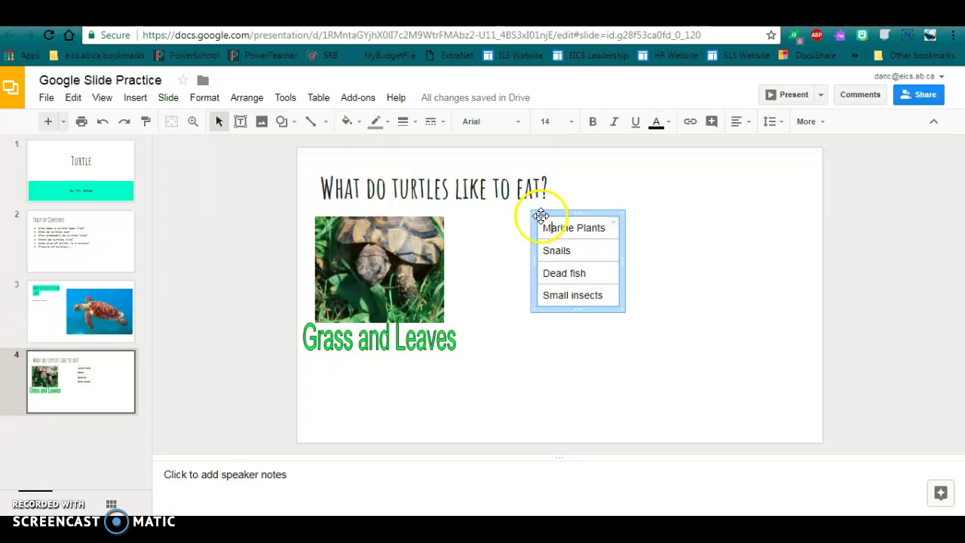
pyautogui.rightClick(540, 215)
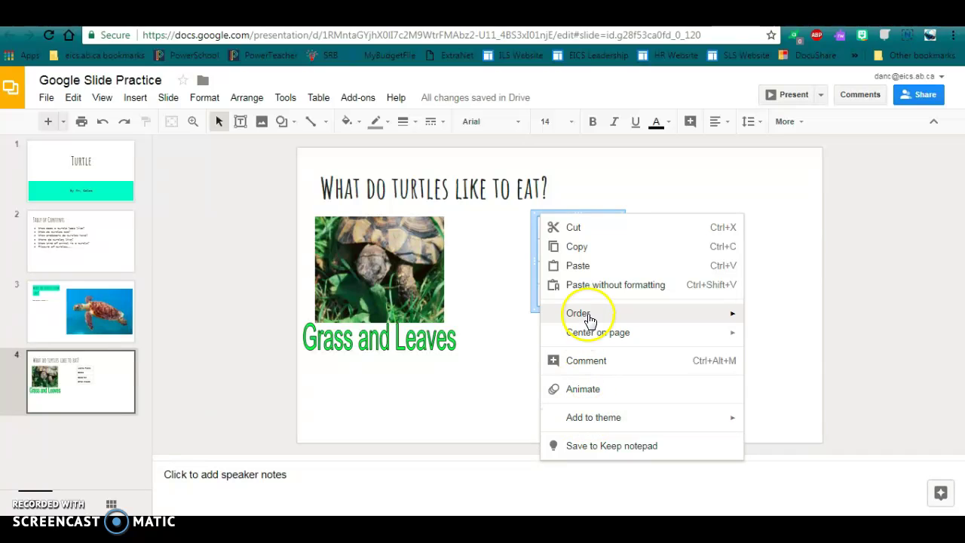
pyautogui.click(515, 238)
pyautogui.click(541, 225)
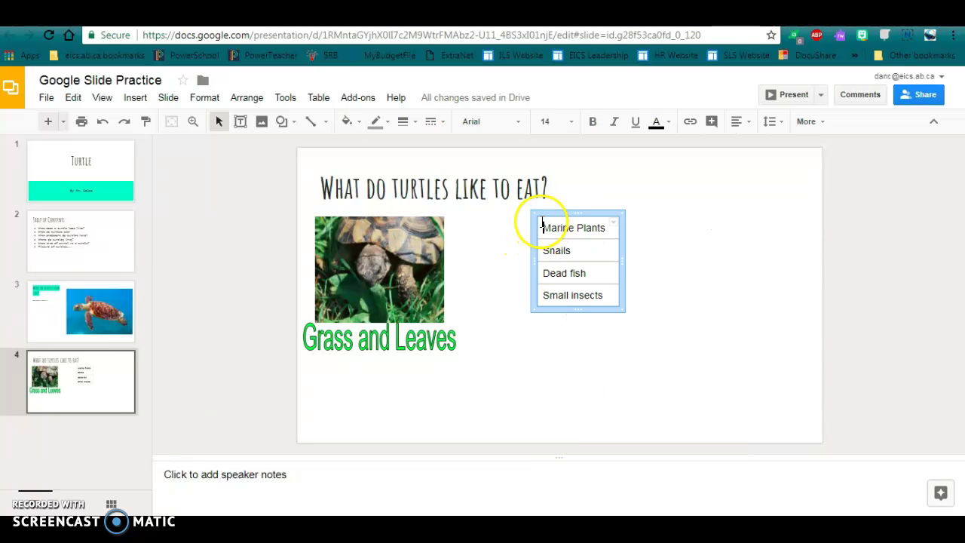
pyautogui.click(542, 218)
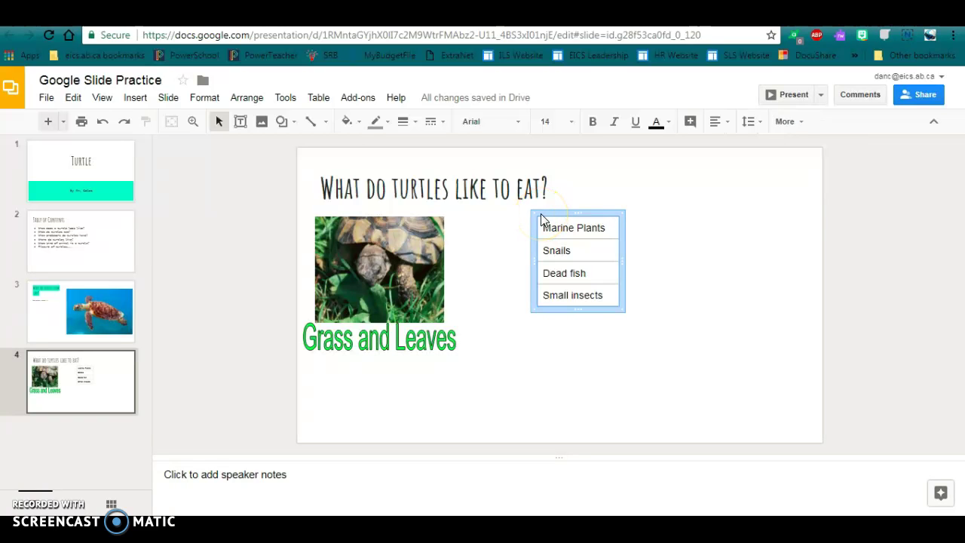
pyautogui.press('Delete')
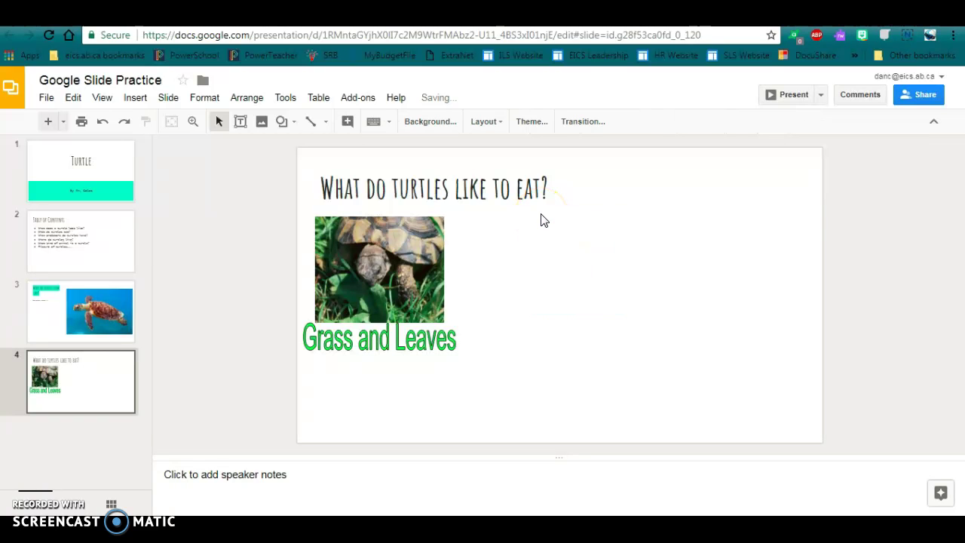
# - Change the layout of the "What do turtles like to eat?" slide to One column text
pyautogui.click(494, 123)
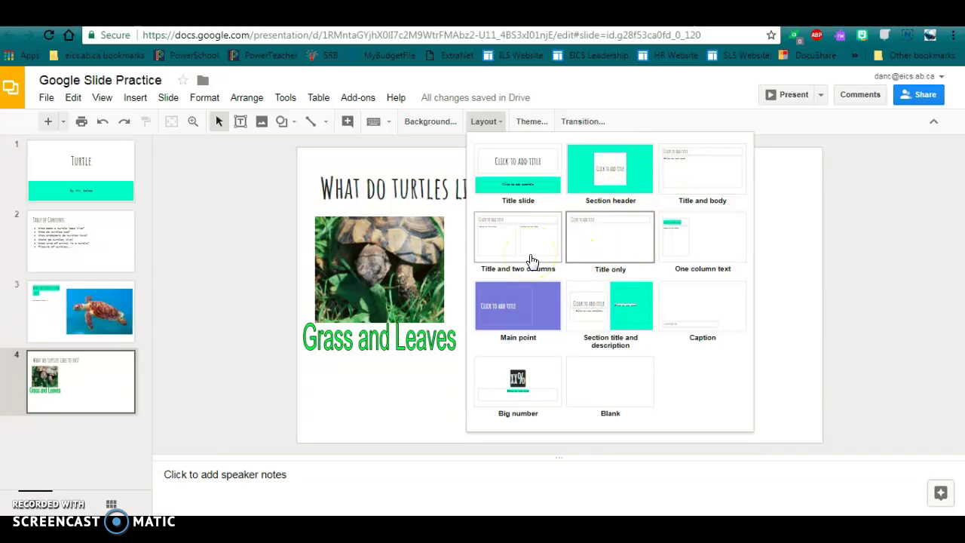
pyautogui.click(680, 253)
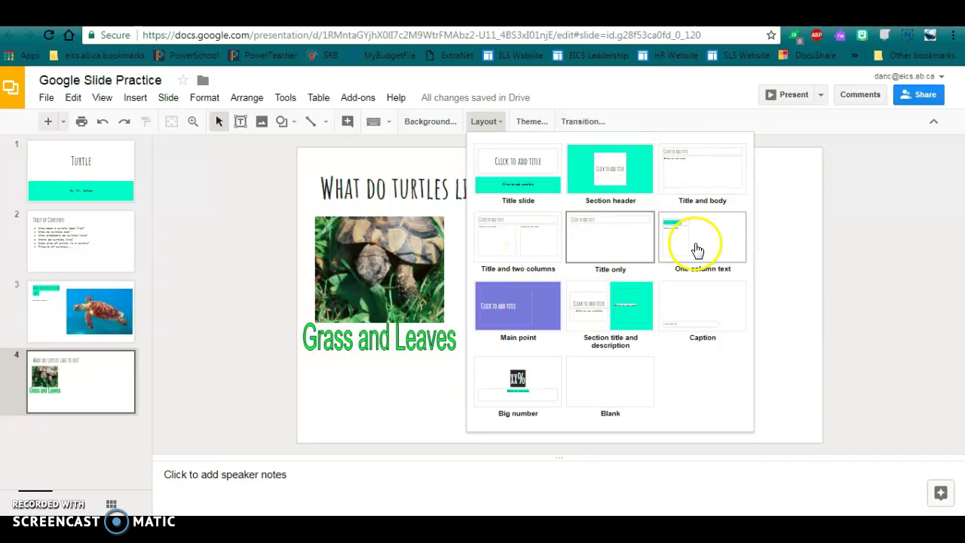
pyautogui.click(698, 250)
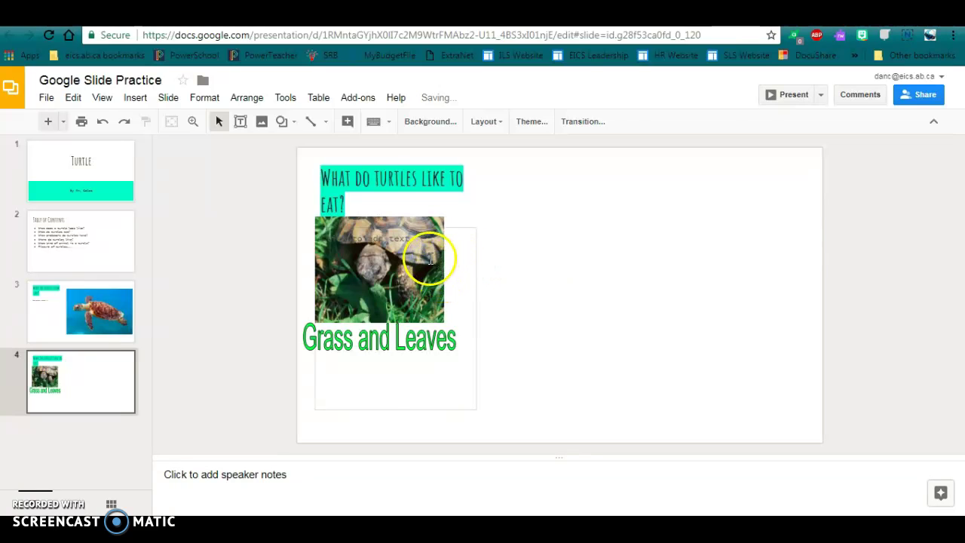
# - Move the turtle picture and its "Grass and Leaves" caption off the text placeholder to the right half of the slide
pyautogui.click(441, 221)
pyautogui.click(436, 224)
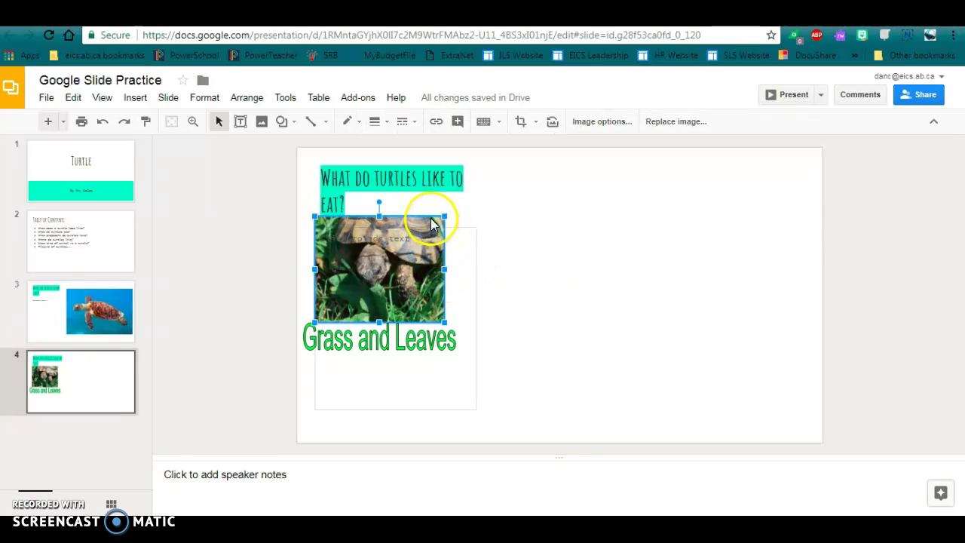
pyautogui.moveTo(430, 216); pyautogui.dragTo(680, 216)
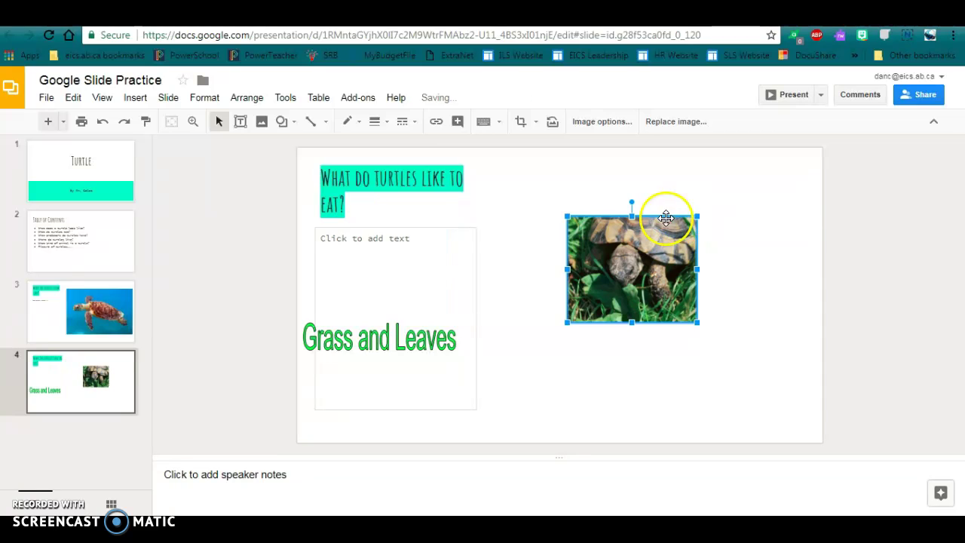
pyautogui.click(442, 335)
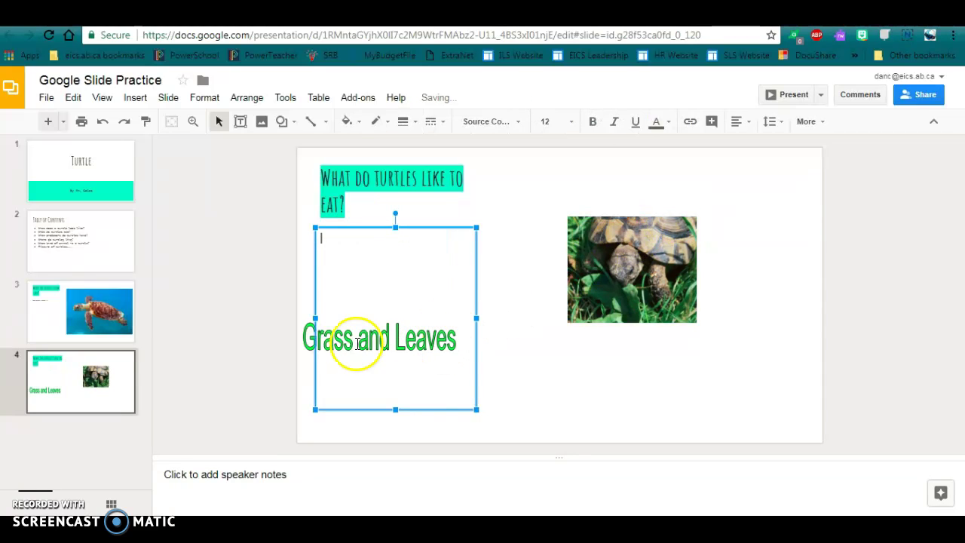
pyautogui.moveTo(305, 326); pyautogui.dragTo(568, 329)
# - Start a bulleted list in the body text placeholder with the items "Marine Plants" and "Small Insects"
pyautogui.click(422, 240)
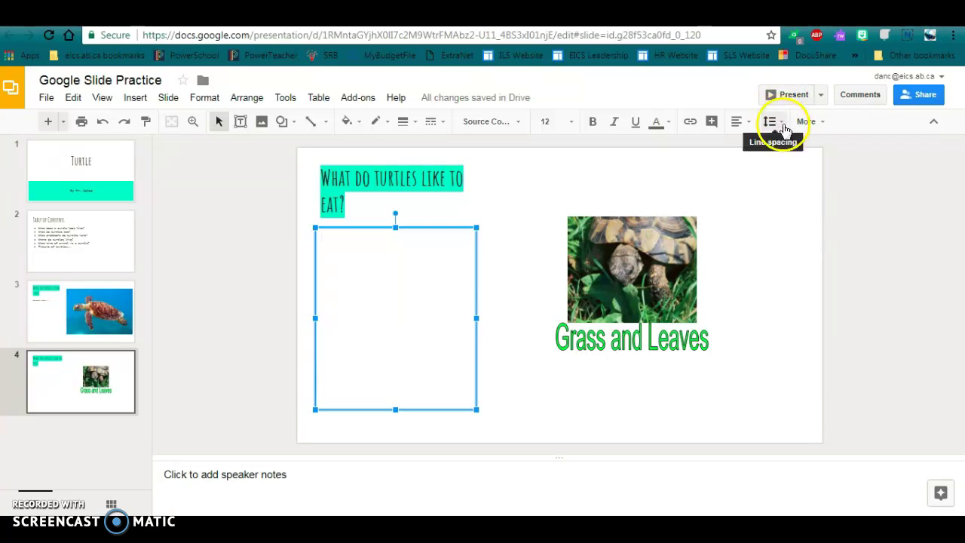
pyautogui.click(808, 121)
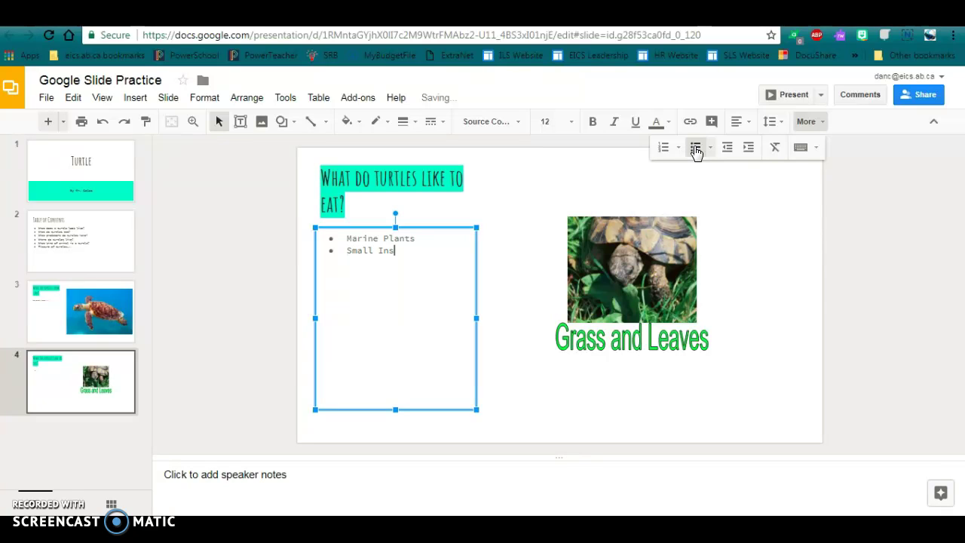
pyautogui.write('ts')
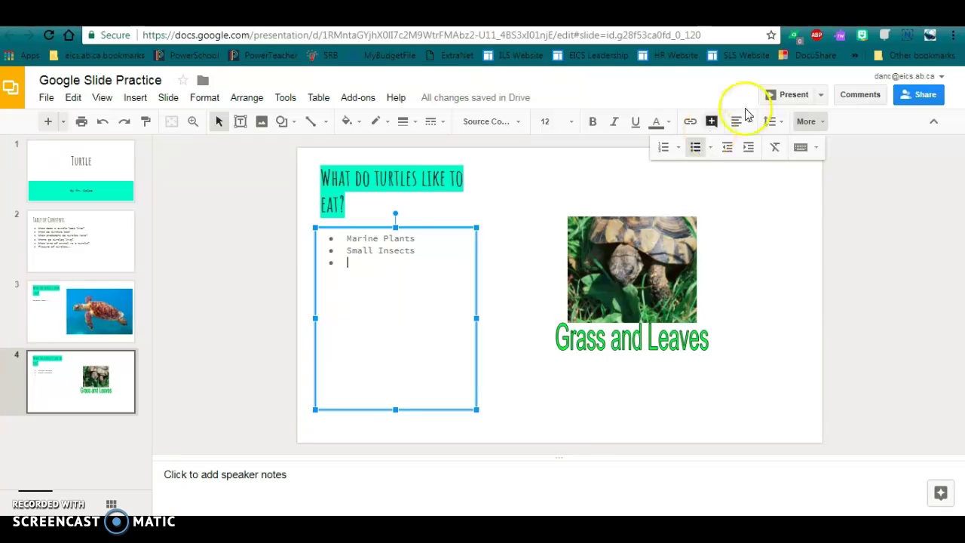
# - Move the bulleted list to the slide's right side and the turtle picture with its "Grass and Leaves" caption back under the title
pyautogui.moveTo(454, 227); pyautogui.dragTo(769, 229)
pyautogui.moveTo(614, 260); pyautogui.dragTo(354, 267)
pyautogui.click(593, 326)
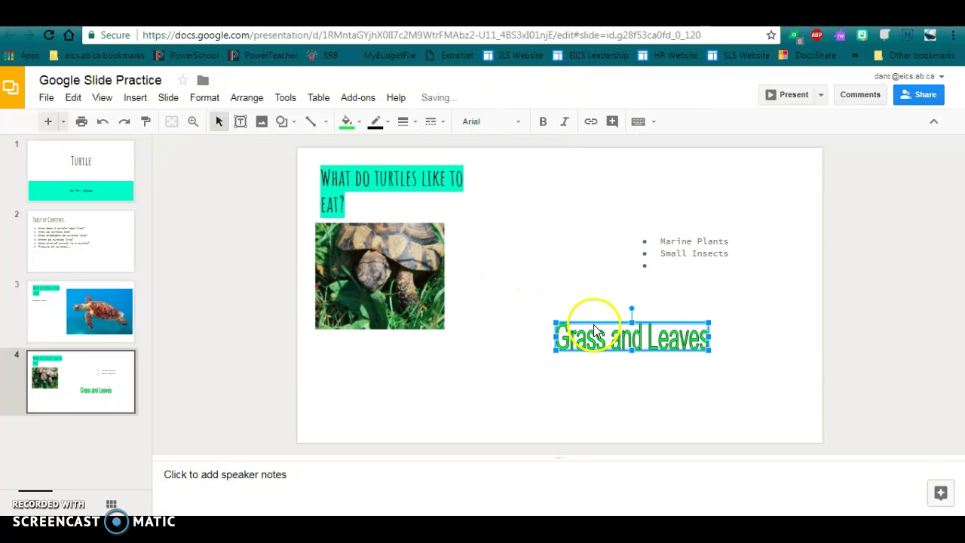
pyautogui.moveTo(607, 323); pyautogui.dragTo(357, 329)
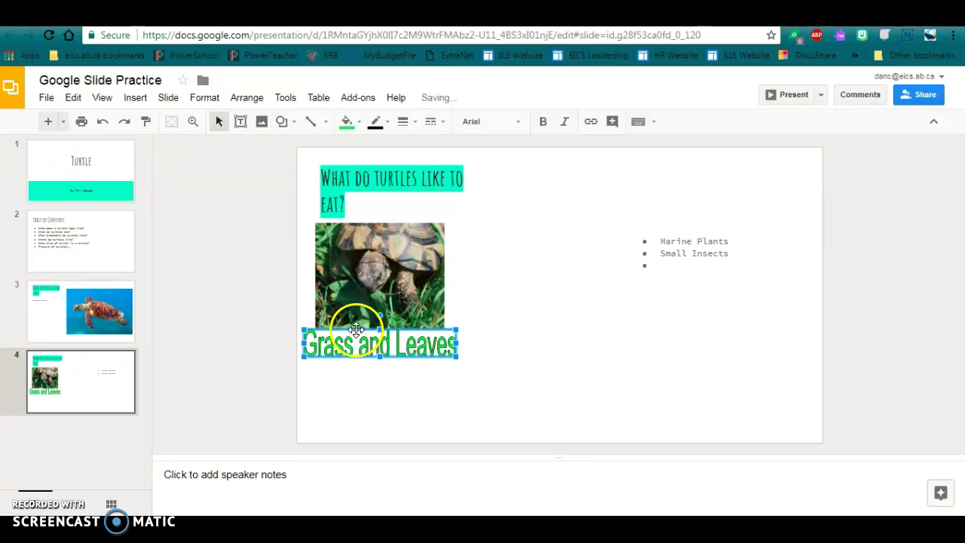
pyautogui.click(485, 315)
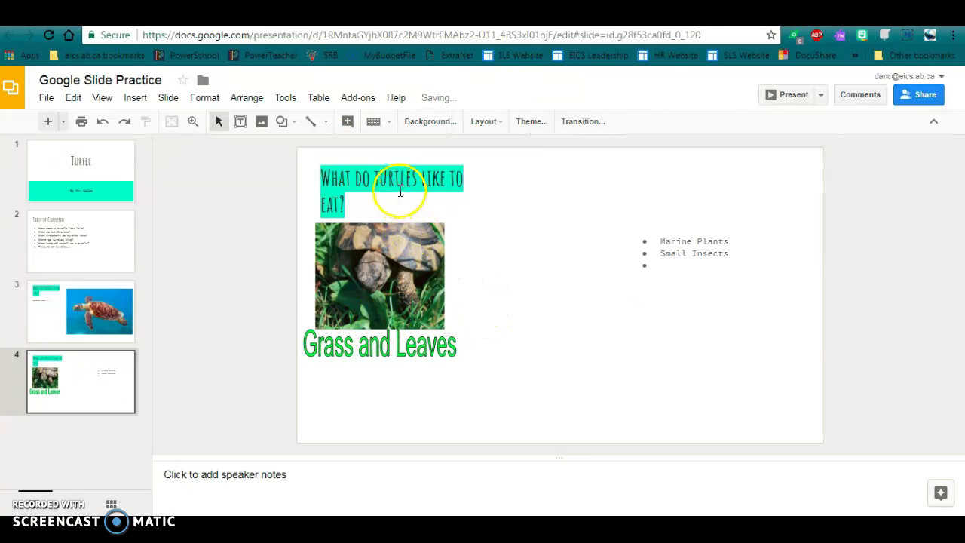
# - Widen the title box so that "What do turtles like to eat?" fits on a single line
pyautogui.click(446, 179)
pyautogui.moveTo(476, 201); pyautogui.dragTo(742, 200)
pyautogui.click(560, 284)
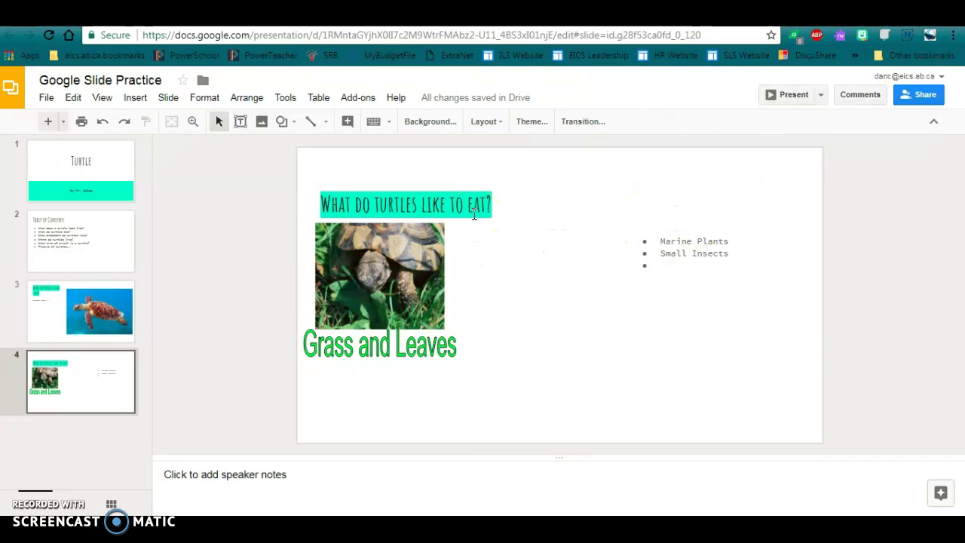
# - Move the bulleted food list closer to the turtle picture, beside its middle
pyautogui.click(663, 234)
pyautogui.moveTo(656, 233); pyautogui.dragTo(521, 264)
pyautogui.click(668, 275)
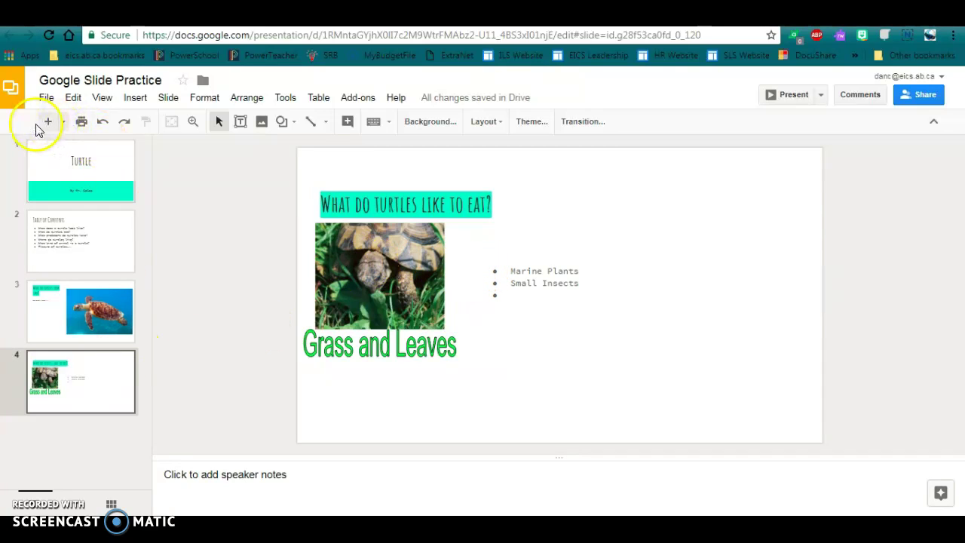
# - Add a new title-and-body slide after the Table of Contents and move it to the end of the deck as slide 5
pyautogui.click(55, 260)
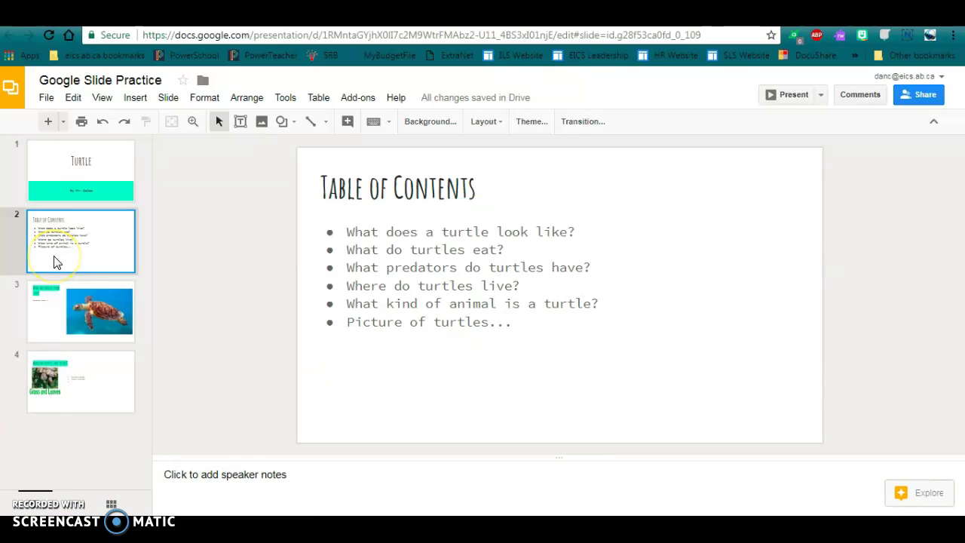
pyautogui.click(47, 121)
pyautogui.moveTo(79, 299); pyautogui.dragTo(84, 495)
pyautogui.moveTo(92, 388); pyautogui.dragTo(97, 409)
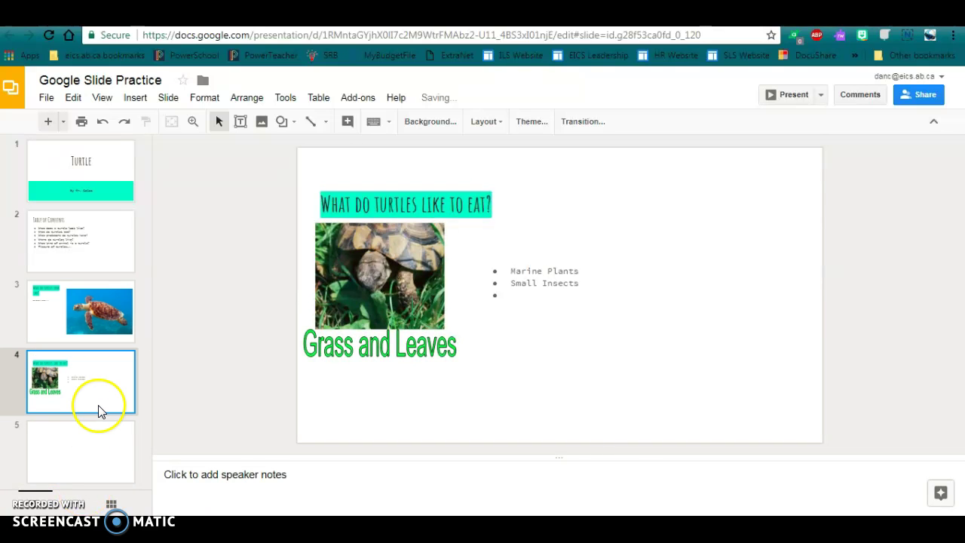
pyautogui.click(103, 455)
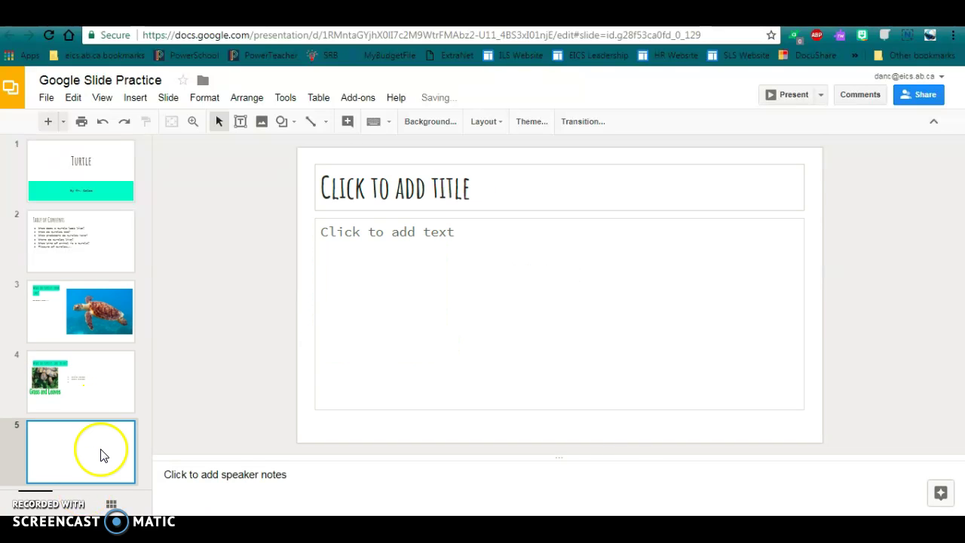
# - Title the new slide "Predators for Turtles"
pyautogui.click(408, 181)
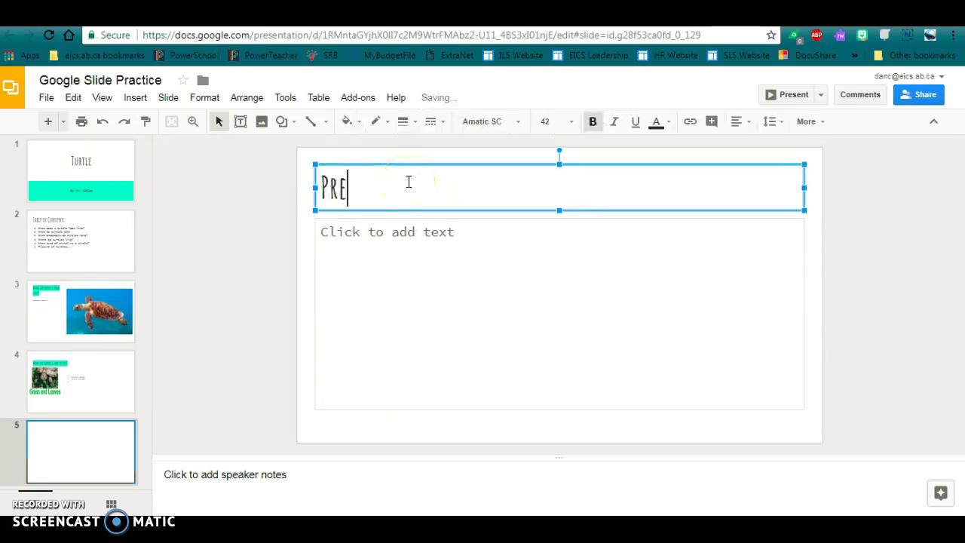
pyautogui.write('Predators for ')
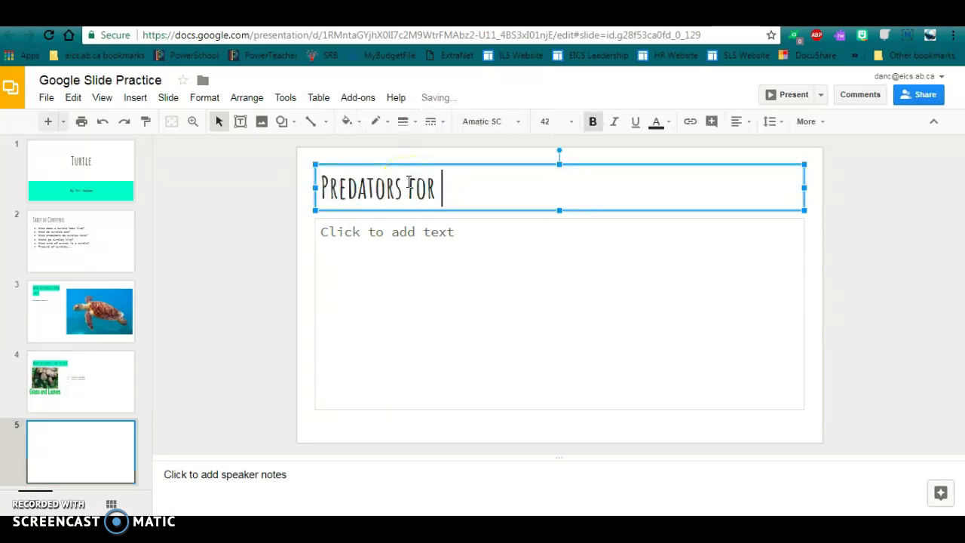
pyautogui.write('Turtles')
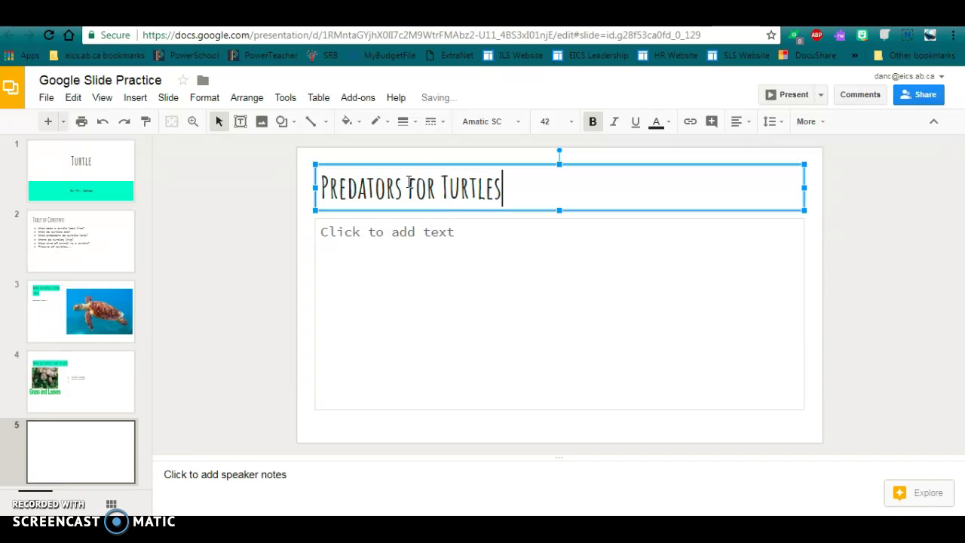
# - Switch to the turtle-diet web page's tab and search the web for "what predators do turtles have"
pyautogui.click(517, 23)
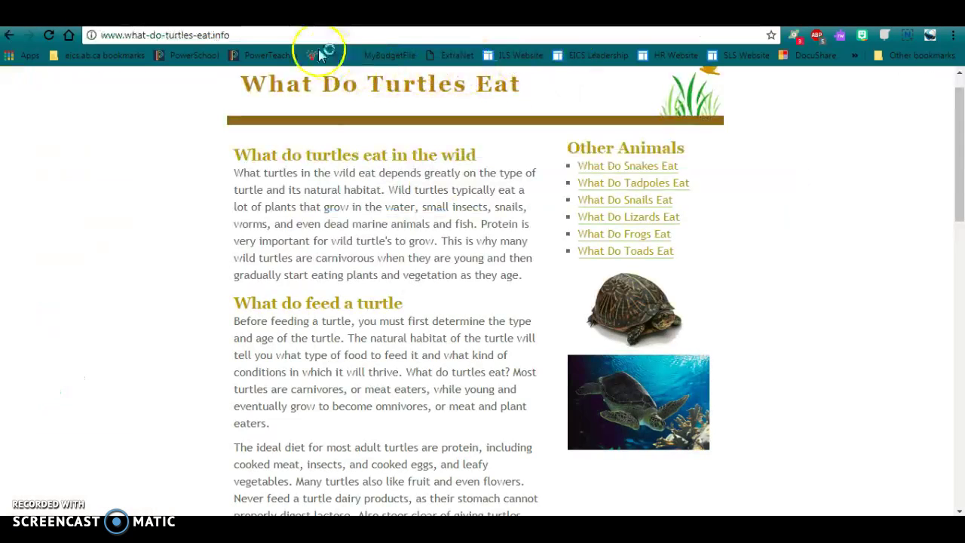
pyautogui.moveTo(248, 37); pyautogui.dragTo(56, 38)
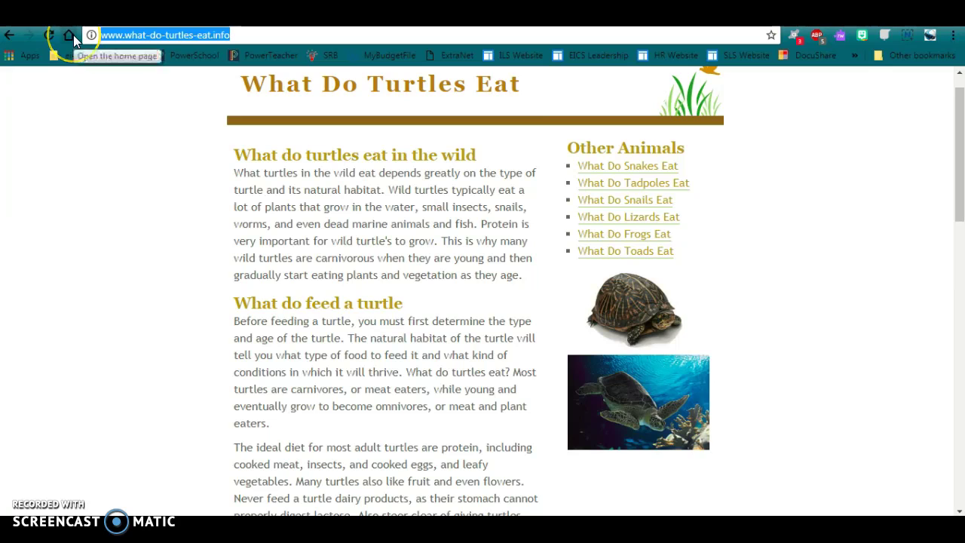
pyautogui.write('what ')
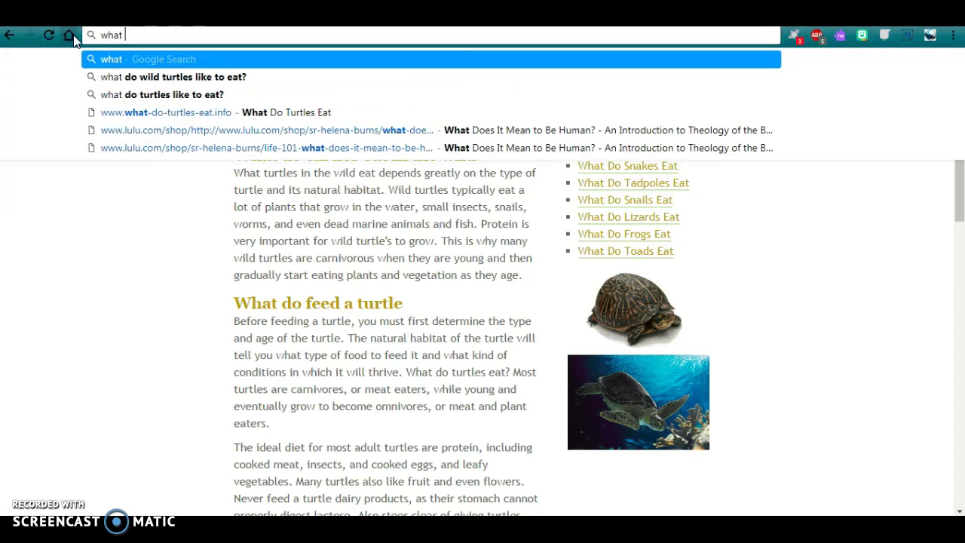
pyautogui.write('predators do turtles have')
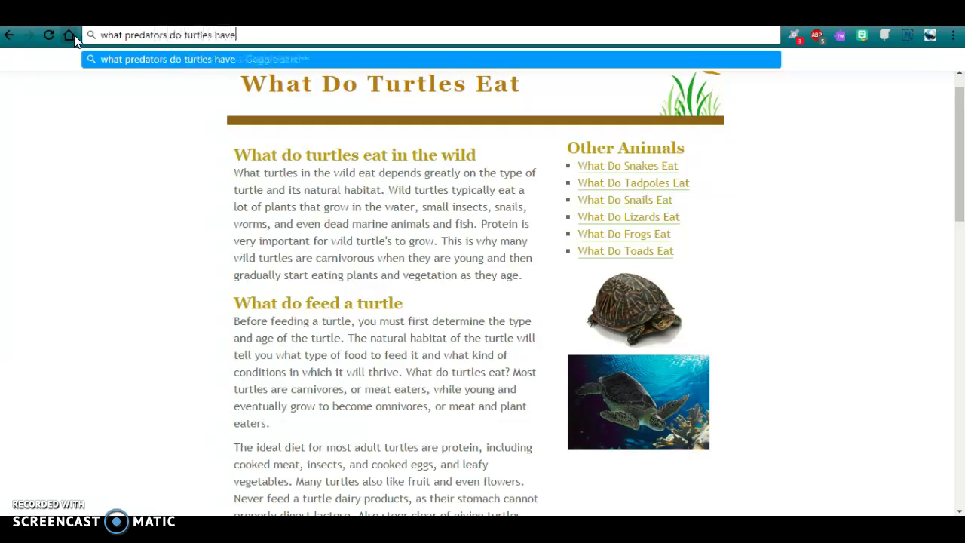
pyautogui.press('Return')
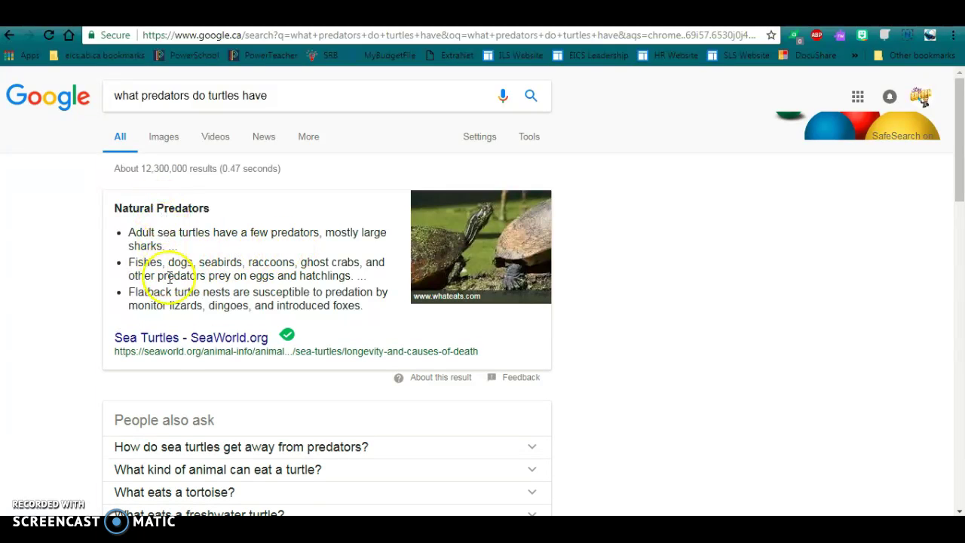
# - Open the SeaWorld sea turtles page from the search results and read its Natural Predators section
pyautogui.click(177, 345)
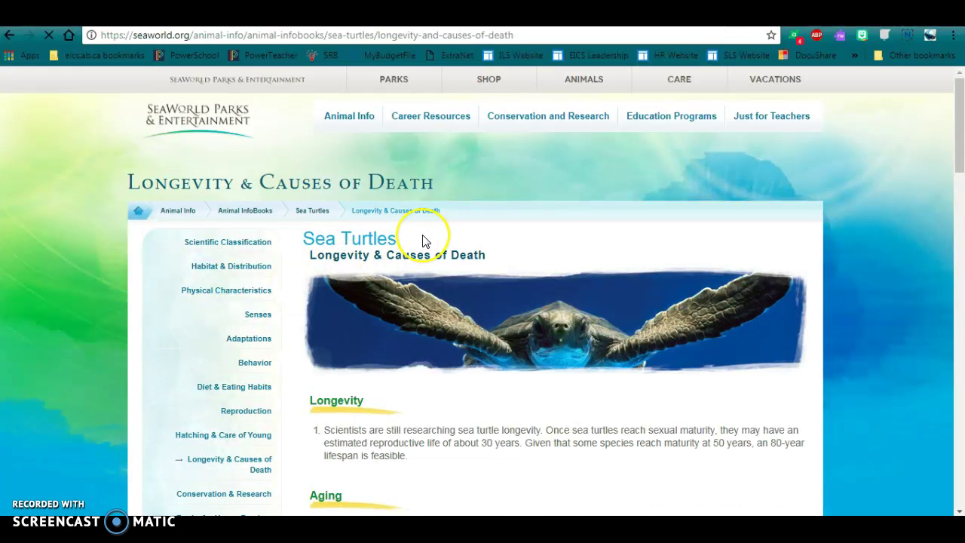
pyautogui.scroll(-3, 423, 240)
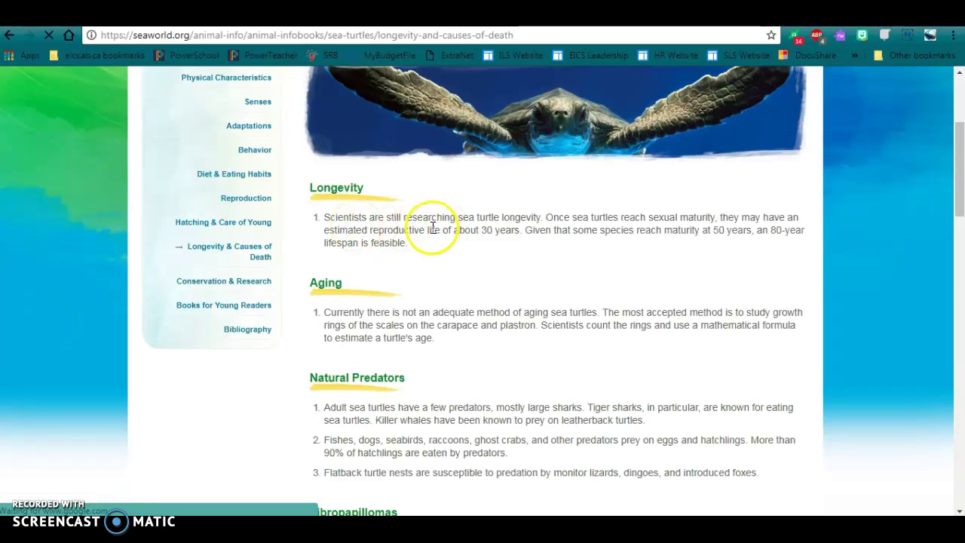
pyautogui.scroll(-2, 431, 226)
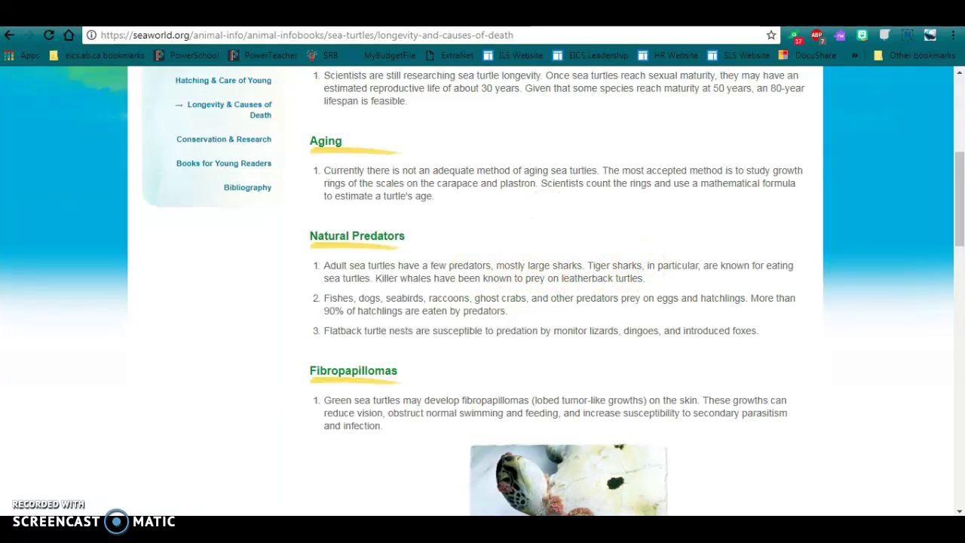
# - Return to the presentation and add the bullet "Tiger Sharks" to the body of the Predators for Turtles slide
pyautogui.hotkey('ctrl', 'Tab')
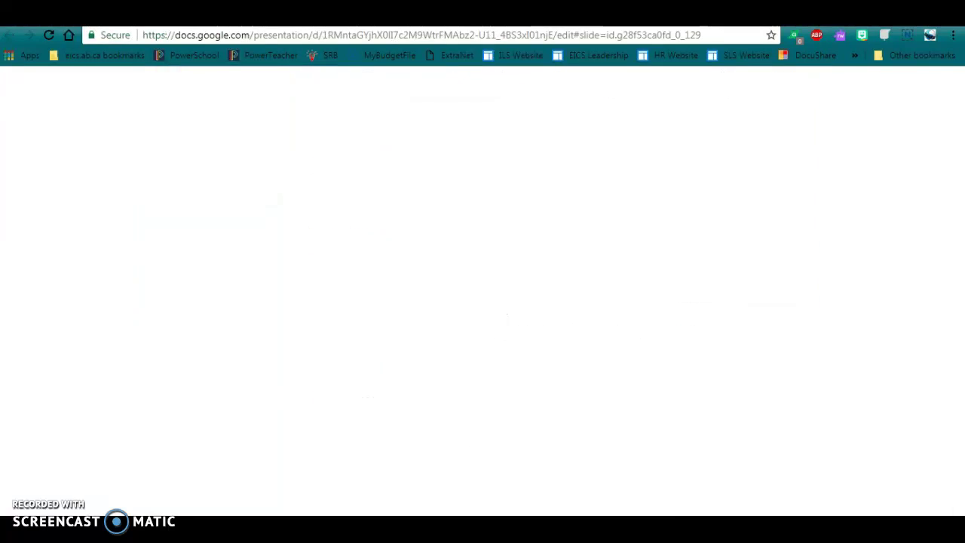
pyautogui.click(367, 231)
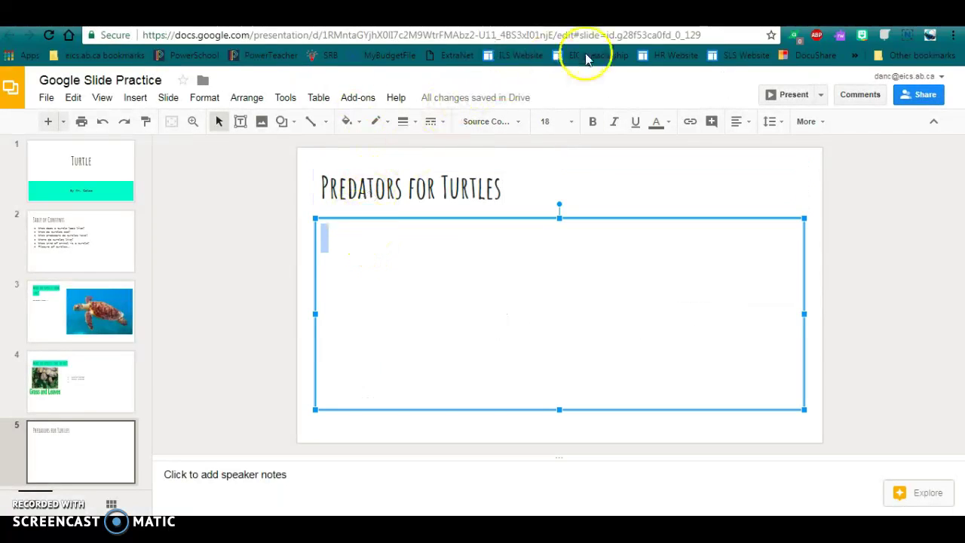
pyautogui.click(806, 122)
pyautogui.click(694, 150)
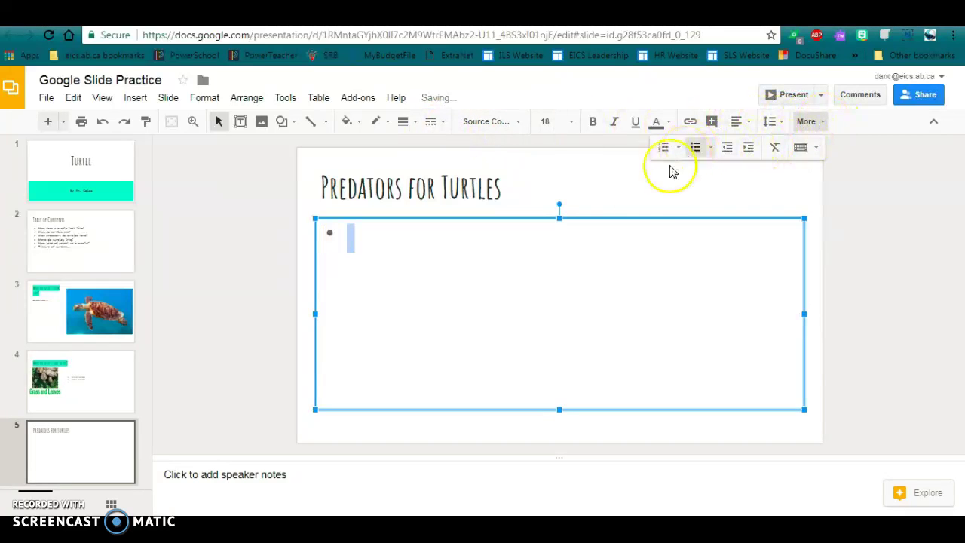
pyautogui.write('Tiger Sharks')
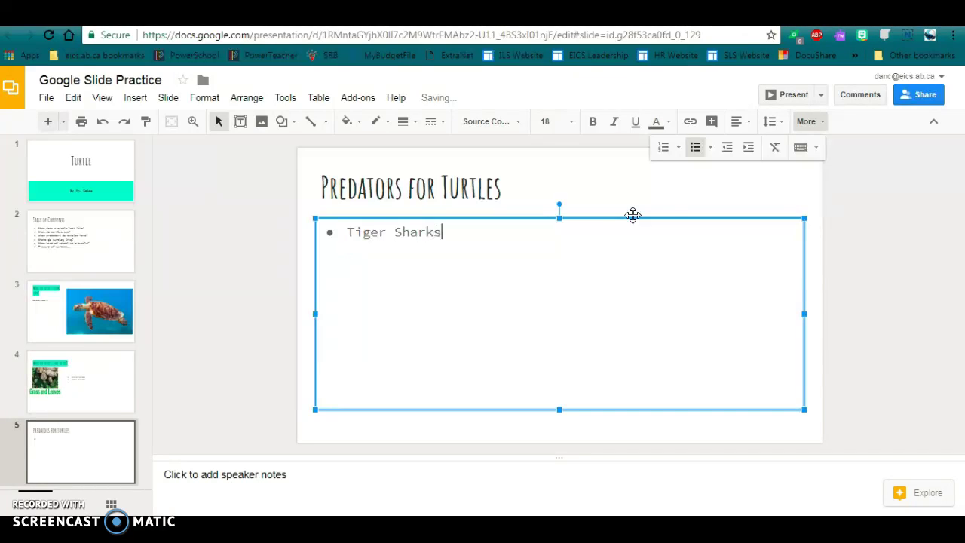
pyautogui.click(628, 199)
pyautogui.click(645, 241)
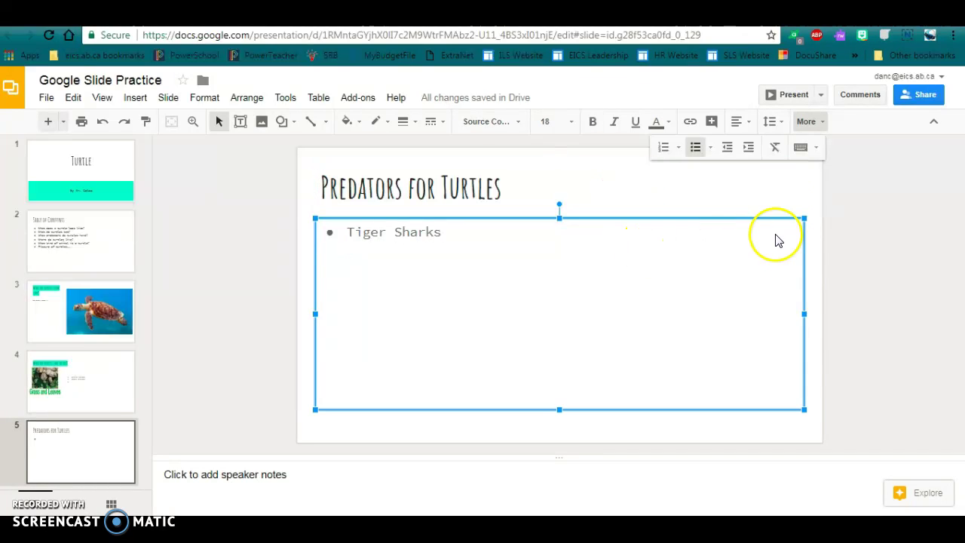
pyautogui.click(814, 242)
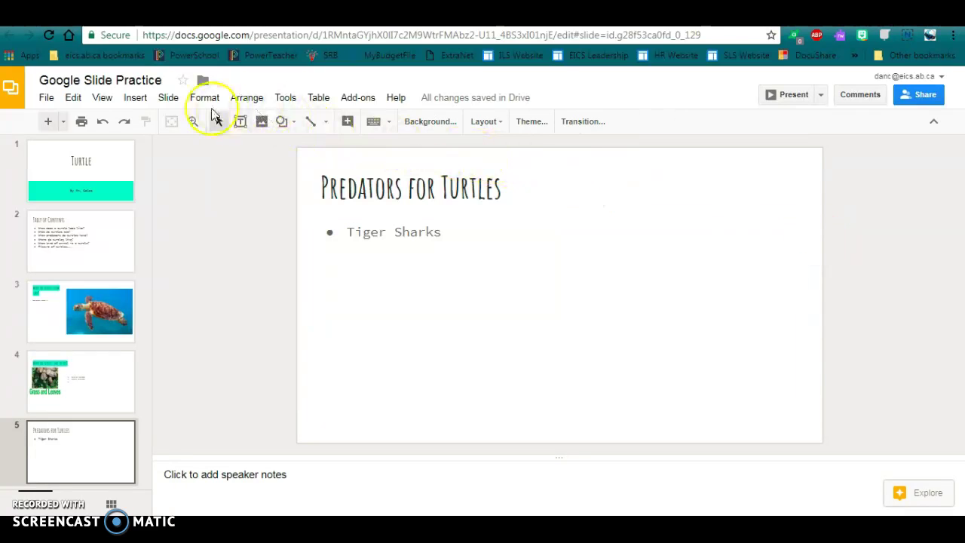
# - Search YouTube for "tiger sharks in the wild" and insert the video "Take a Deep Dive With Tiger Sharks | Nat Geo Wild" on the slide
pyautogui.click(146, 105)
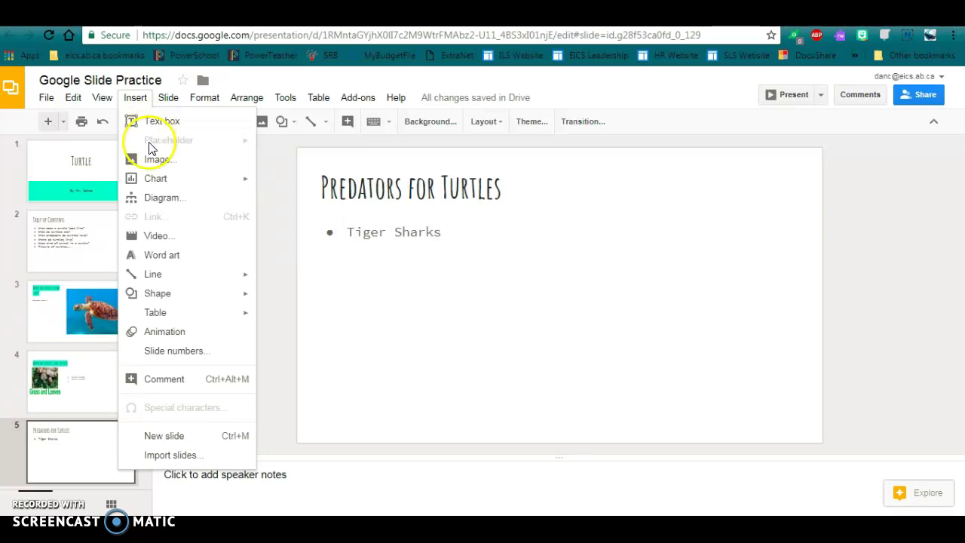
pyautogui.click(156, 238)
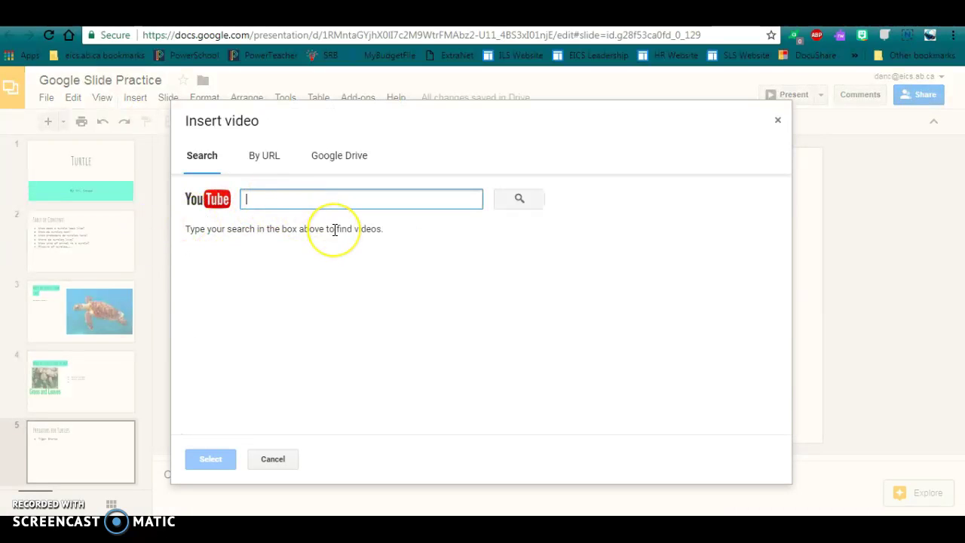
pyautogui.write('tiger sharks in t')
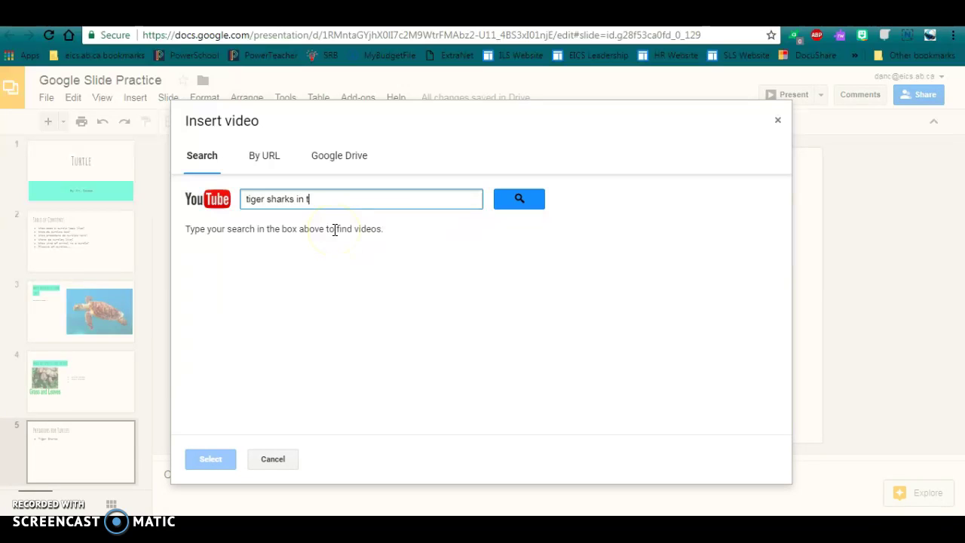
pyautogui.write('he wild')
pyautogui.press('Return')
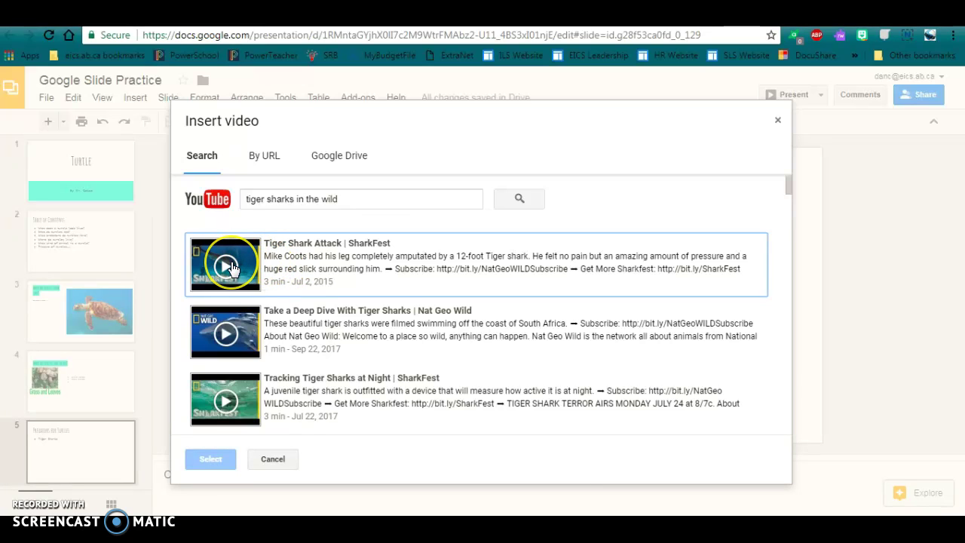
pyautogui.click(235, 330)
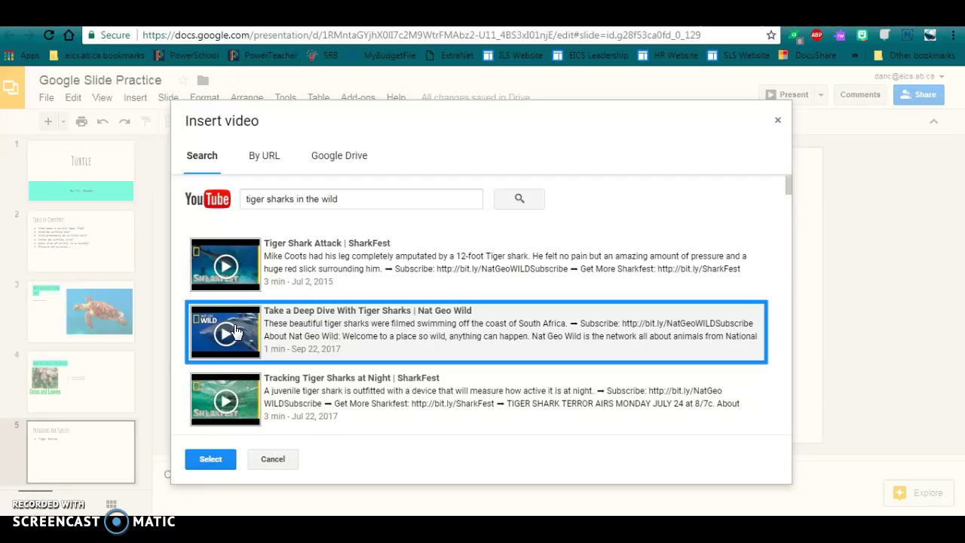
pyautogui.click(215, 458)
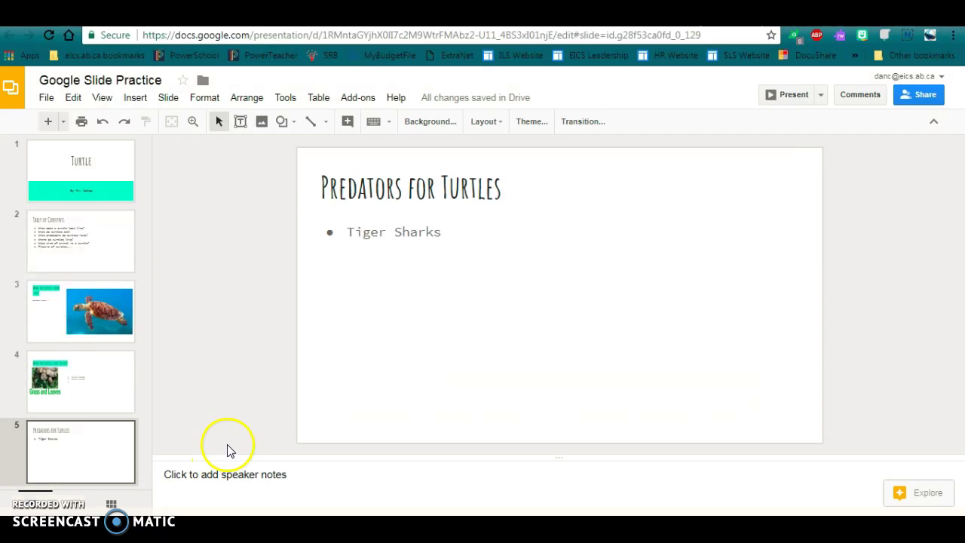
# - Place the tiger shark video on the right half of the slide, beside the bulleted text and below the title's level
pyautogui.moveTo(477, 205); pyautogui.dragTo(597, 212)
pyautogui.click(541, 301)
pyautogui.click(608, 301)
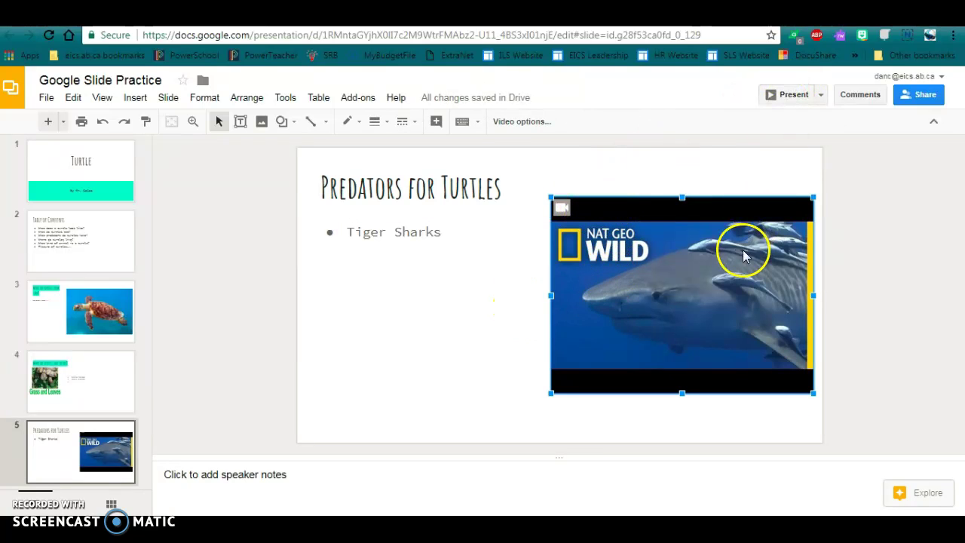
# - Set the tiger shark video to autoplay when presenting, leaving its audio unmuted
pyautogui.rightClick(680, 251)
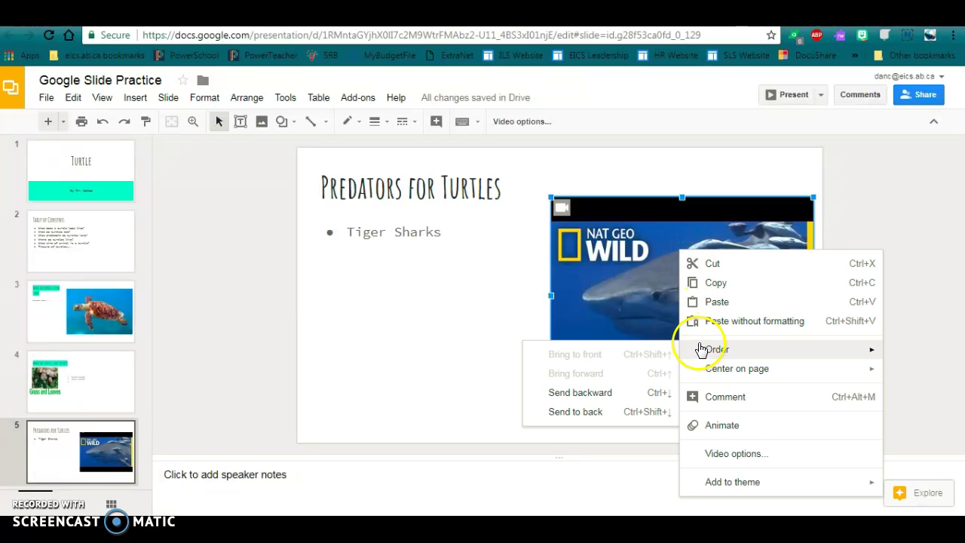
pyautogui.click(734, 454)
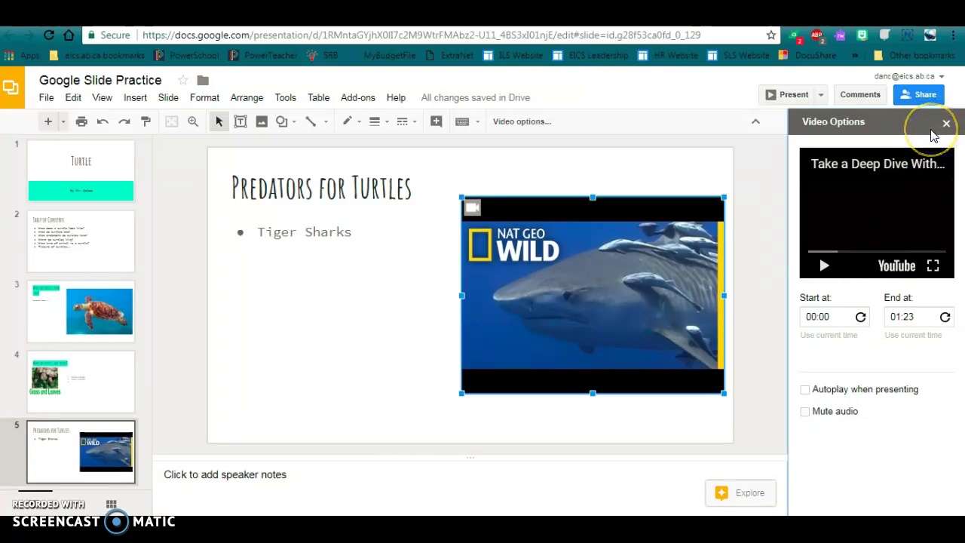
pyautogui.click(806, 390)
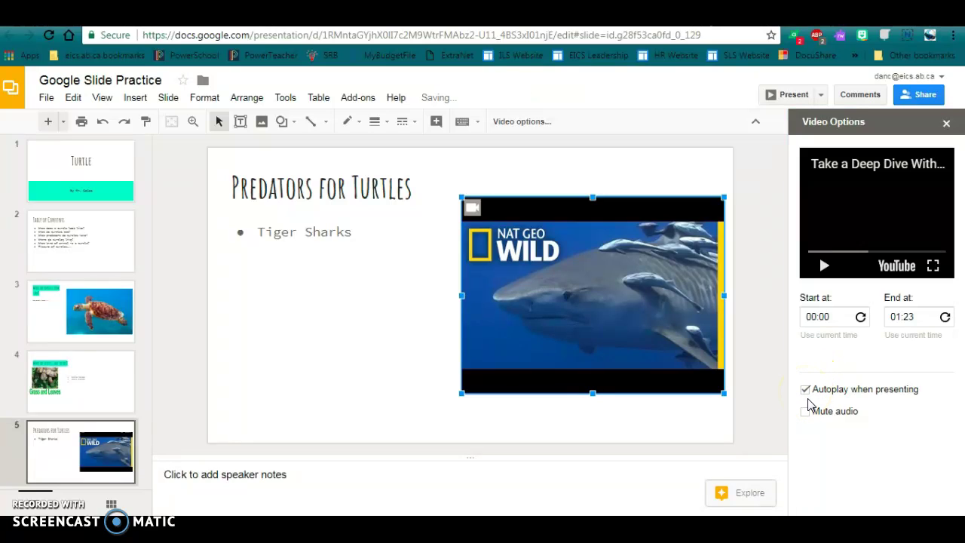
pyautogui.click(808, 420)
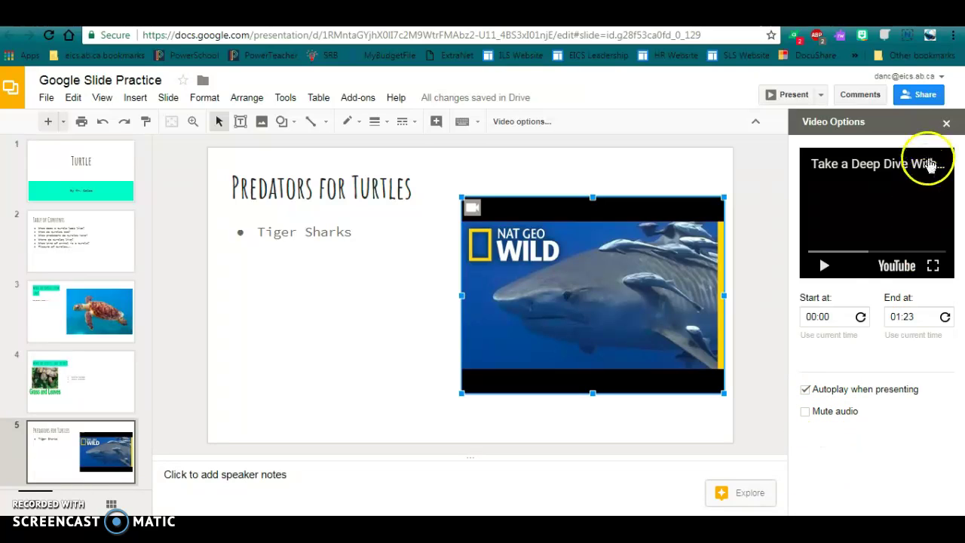
pyautogui.click(947, 126)
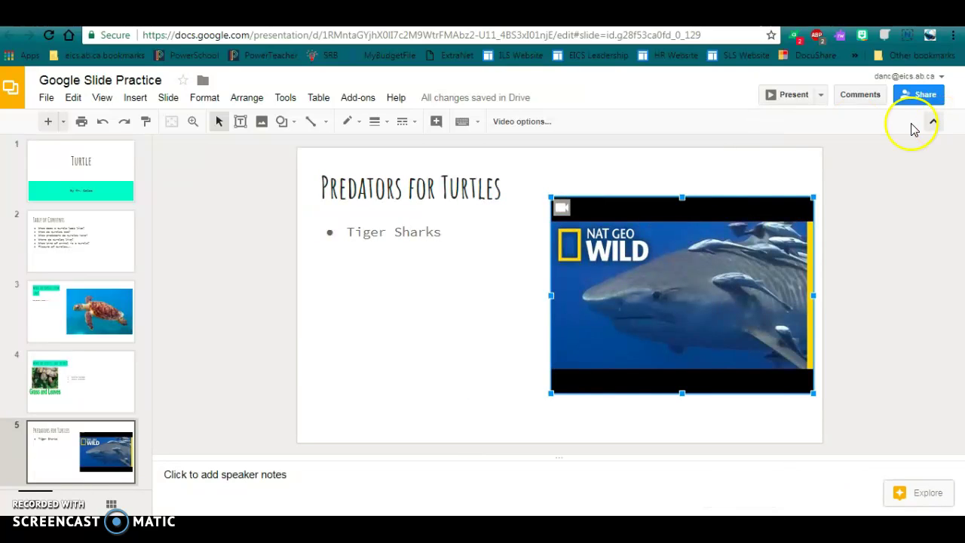
# - Present the slideshow from the Predators for Turtles slide to preview the video
pyautogui.click(780, 99)
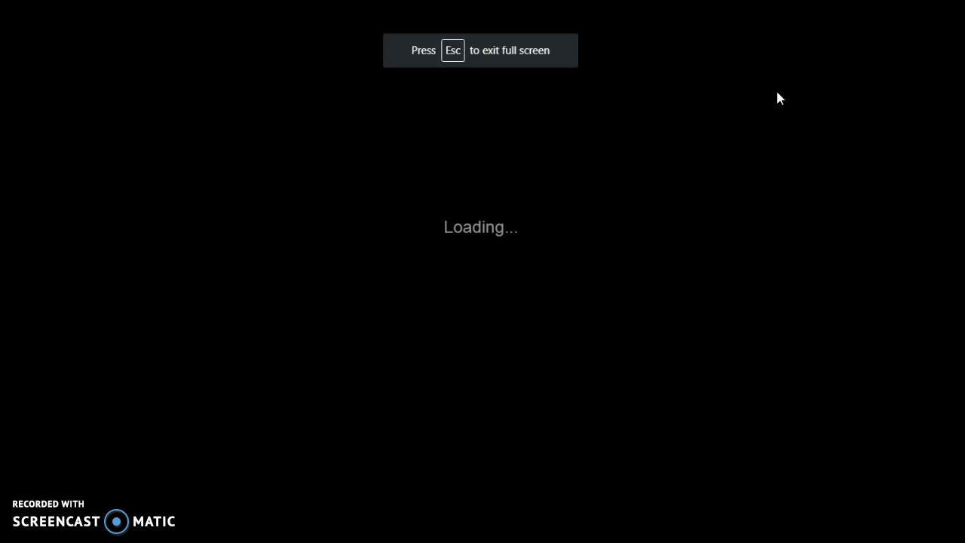